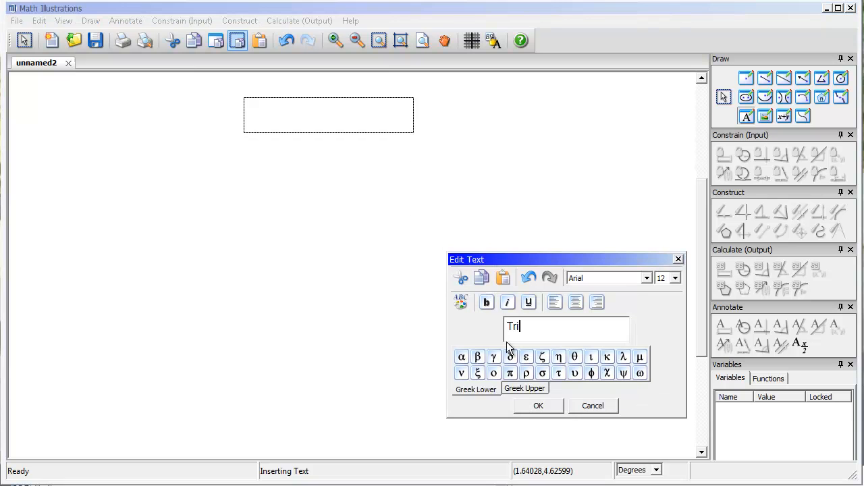
# Step: Complete the text as Triangles and place it as the drawing's title
pyautogui.write('gles')
pyautogui.click(538, 406)
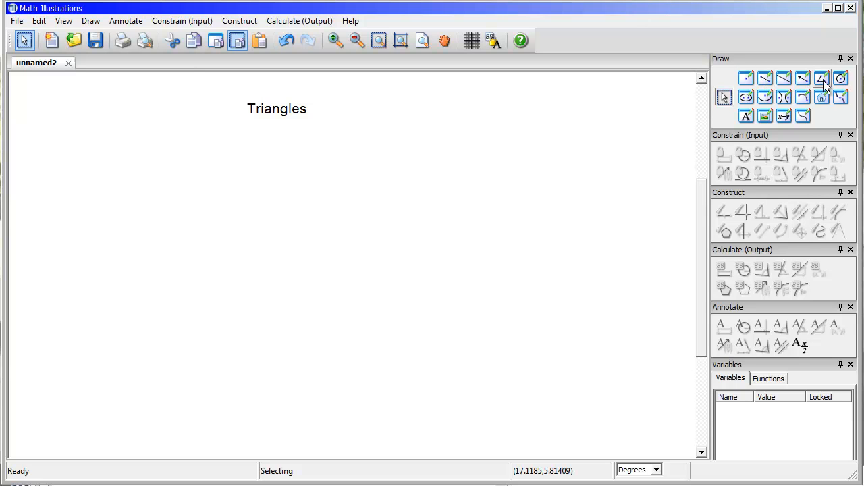
# Step: Draw triangle ABC from three segments below the title, then reshape it by moving side AB and vertex C
pyautogui.click(765, 81)
pyautogui.moveTo(210, 236)
pyautogui.mouseDown()
pyautogui.moveTo(278, 145)
pyautogui.moveTo(425, 207)
pyautogui.moveTo(399, 203)
pyautogui.moveTo(214, 238)
pyautogui.mouseUp()
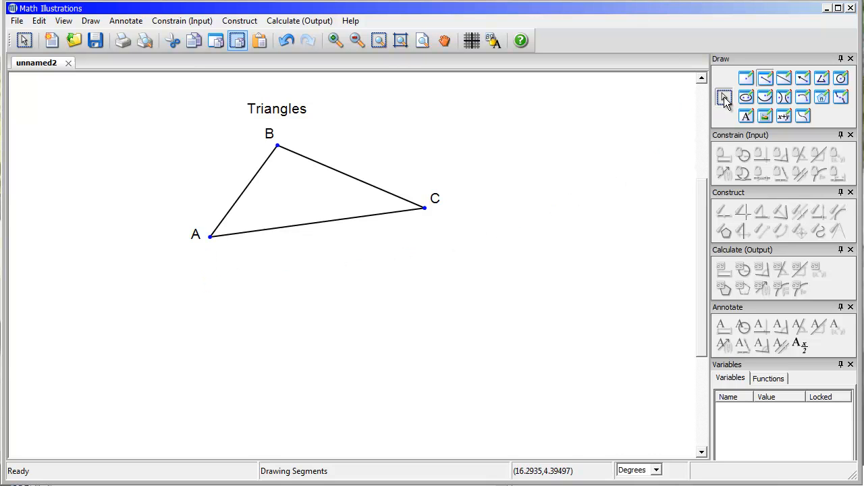
pyautogui.click(724, 97)
pyautogui.moveTo(235, 205)
pyautogui.mouseDown()
pyautogui.moveTo(252, 219)
pyautogui.moveTo(215, 209)
pyautogui.moveTo(230, 211)
pyautogui.mouseUp()
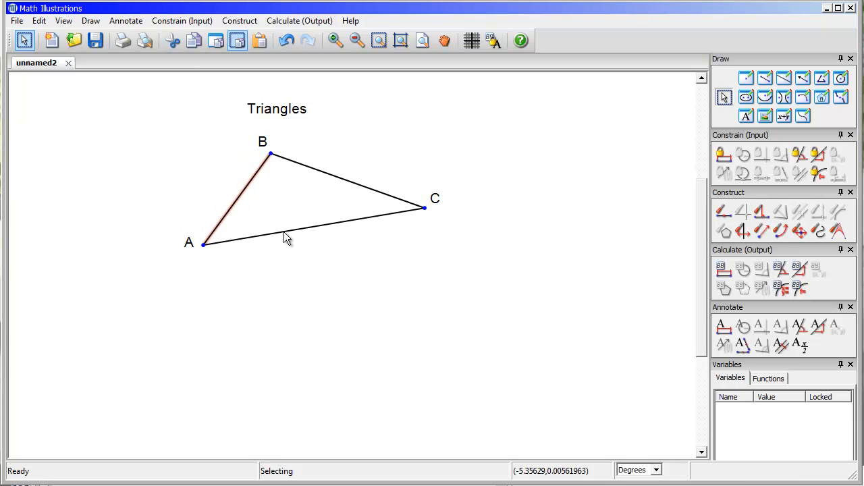
pyautogui.moveTo(426, 208); pyautogui.dragTo(462, 178)
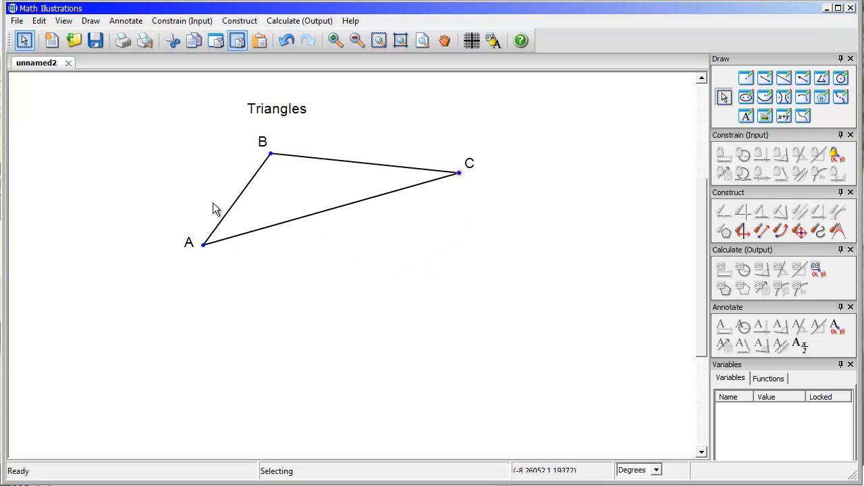
# Step: Constrain the length of side AB to 4
pyautogui.click(236, 202)
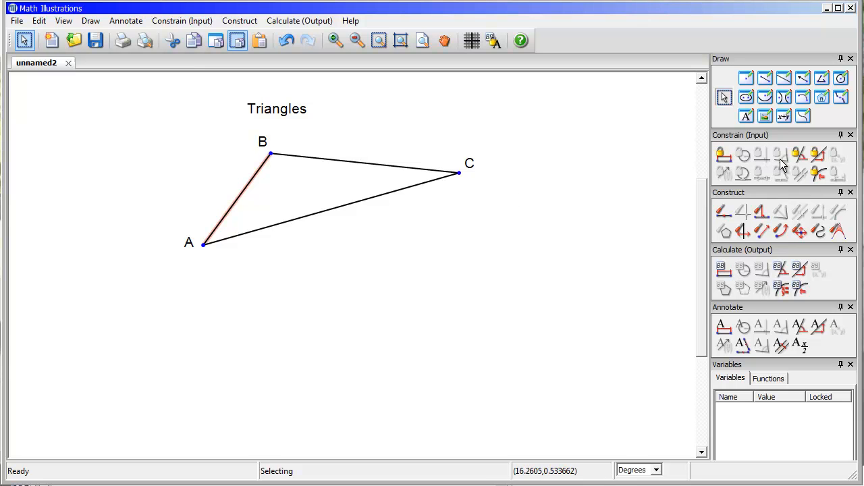
pyautogui.click(724, 159)
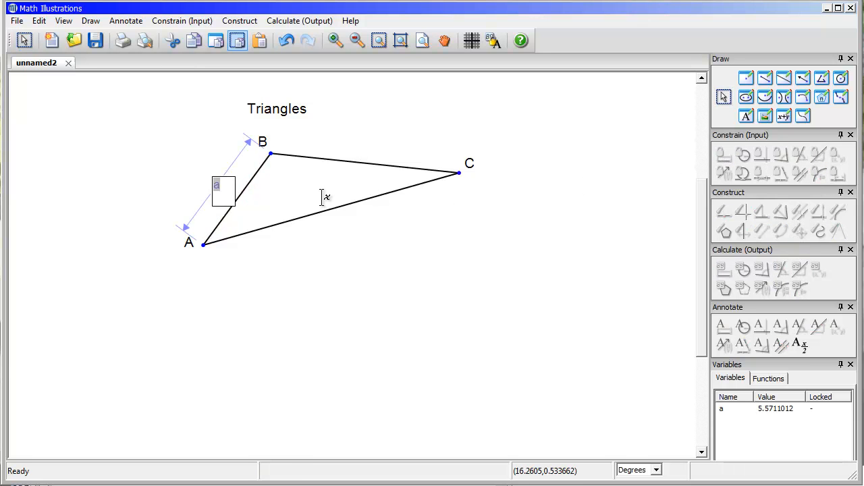
pyautogui.write('4')
pyautogui.press('Return')
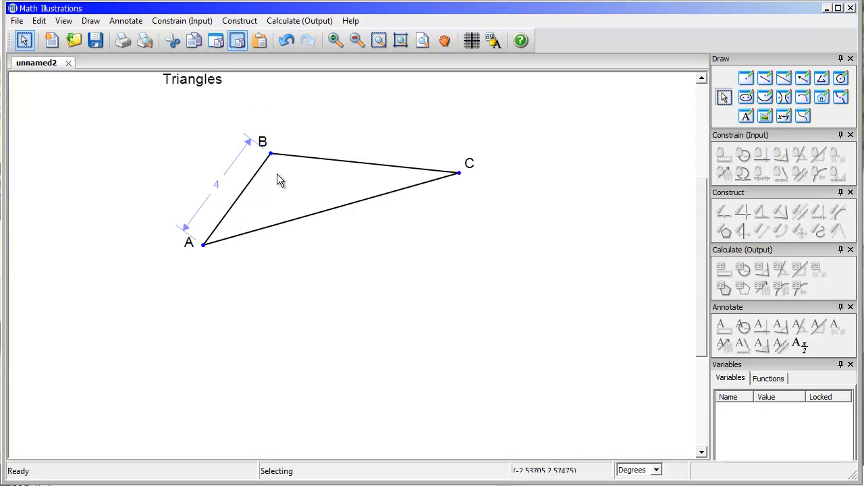
# Step: Constrain the length of side BC to 7
pyautogui.click(325, 159)
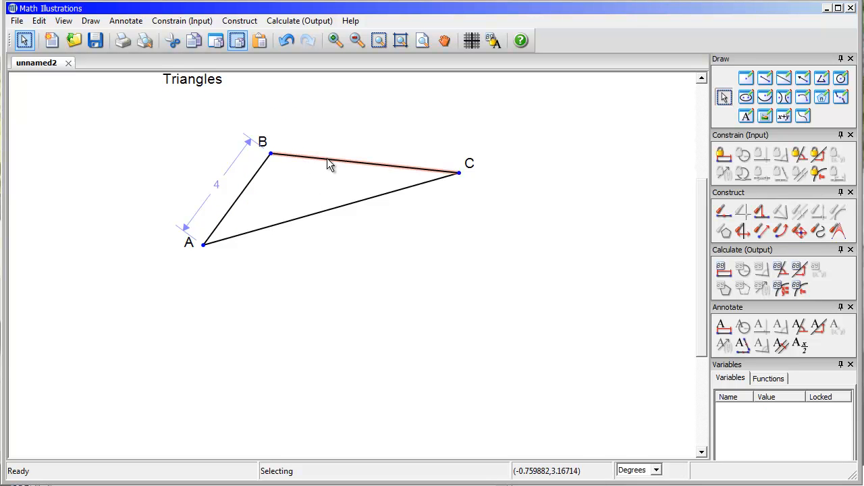
pyautogui.click(725, 157)
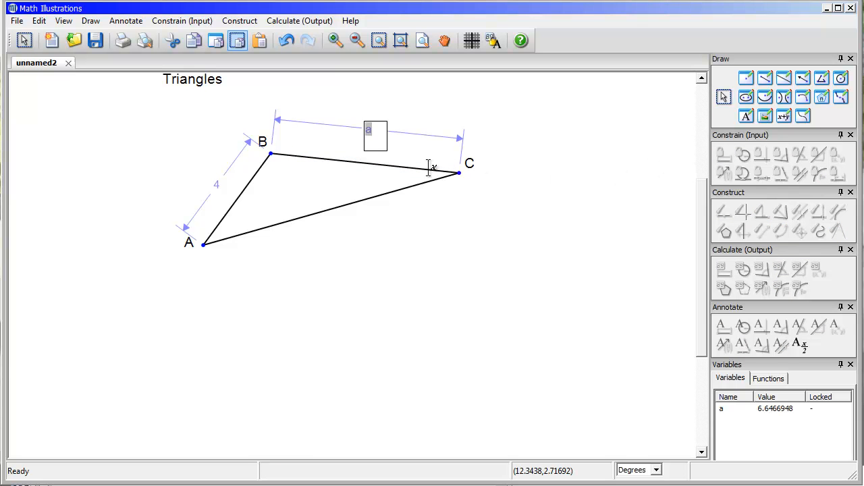
pyautogui.write('7')
pyautogui.press('Return')
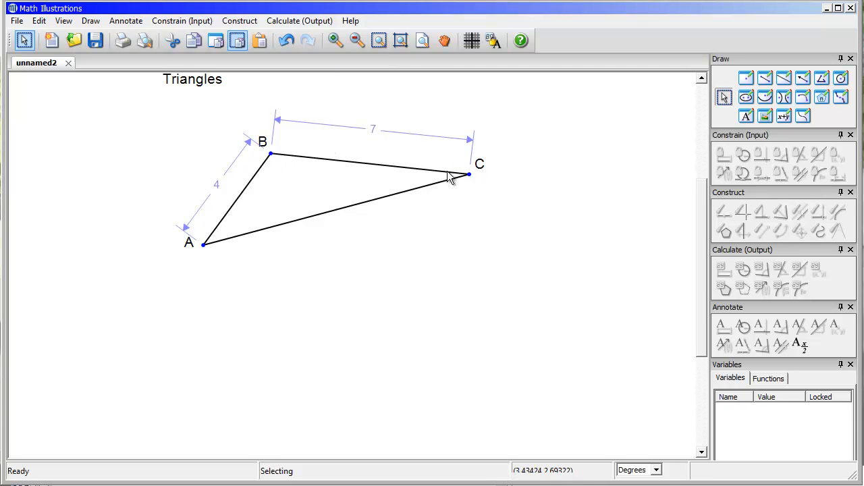
# Step: Reposition vertices C and B and bring the length dimension of side BC closer to the triangle
pyautogui.moveTo(470, 177); pyautogui.dragTo(470, 192)
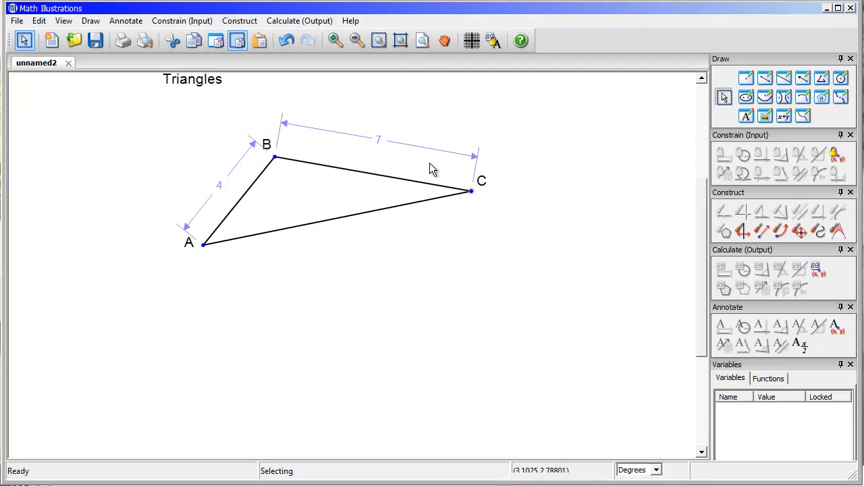
pyautogui.moveTo(370, 138)
pyautogui.mouseDown()
pyautogui.moveTo(382, 135)
pyautogui.moveTo(372, 150)
pyautogui.mouseUp()
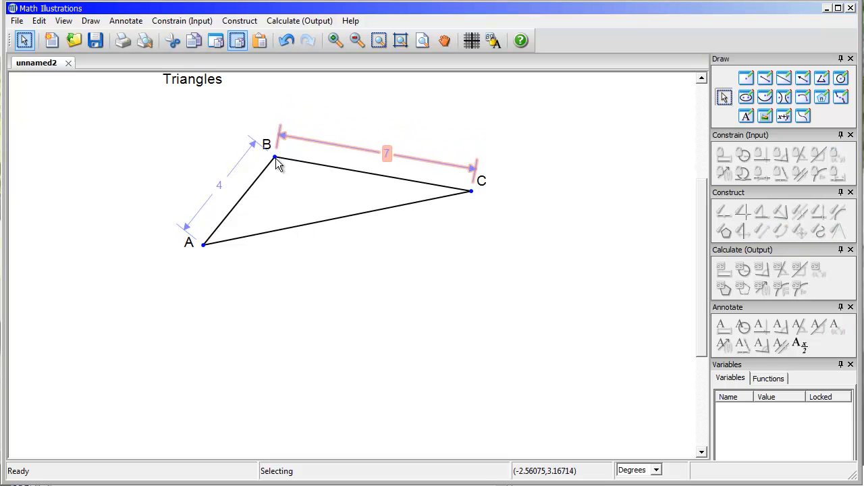
pyautogui.moveTo(276, 156); pyautogui.dragTo(284, 140)
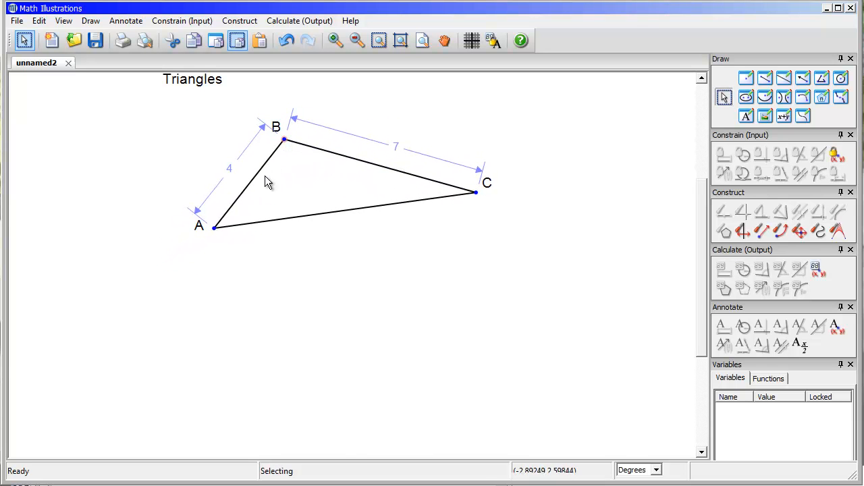
# Step: Constrain sides AB and BC to be perpendicular, making a right angle at B
pyautogui.click(255, 176)
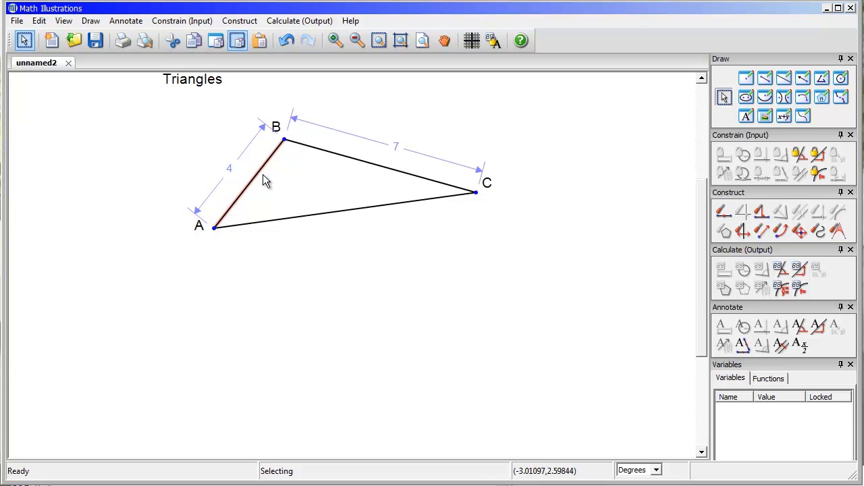
pyautogui.keyDown('shift'); pyautogui.click(341, 156); pyautogui.keyUp('shift')
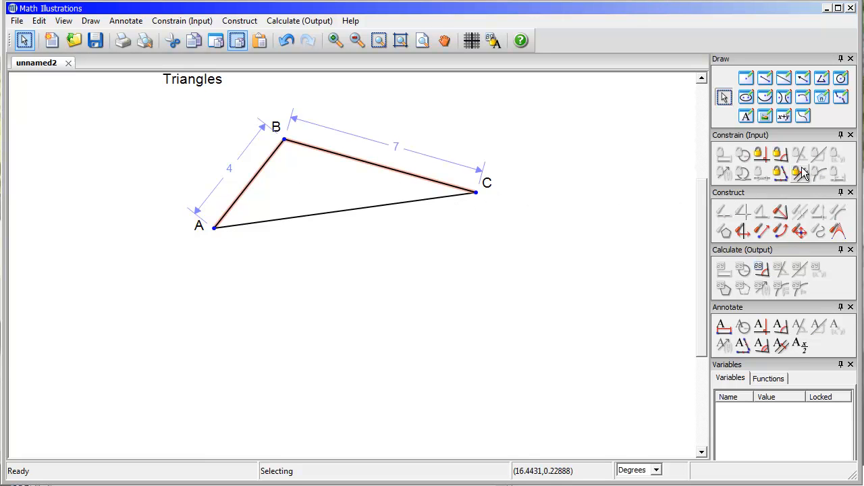
pyautogui.click(761, 153)
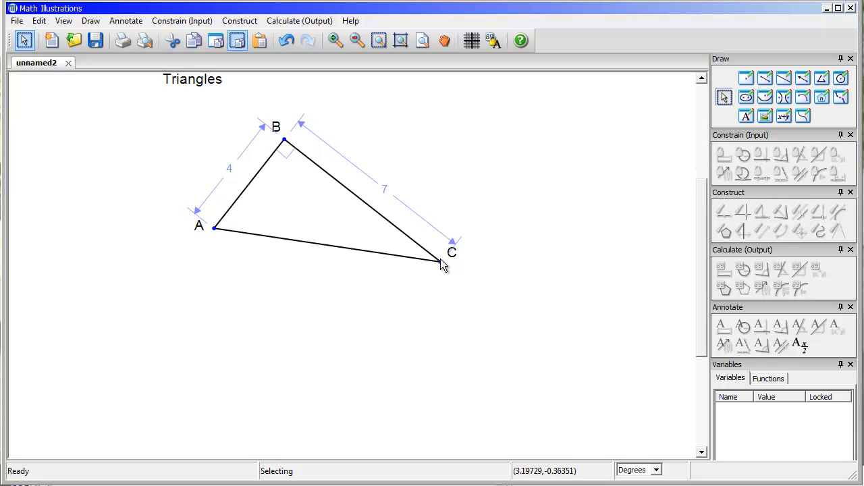
# Step: Adjust the right triangle's orientation by moving its vertices C, A and B
pyautogui.moveTo(441, 261); pyautogui.dragTo(452, 218)
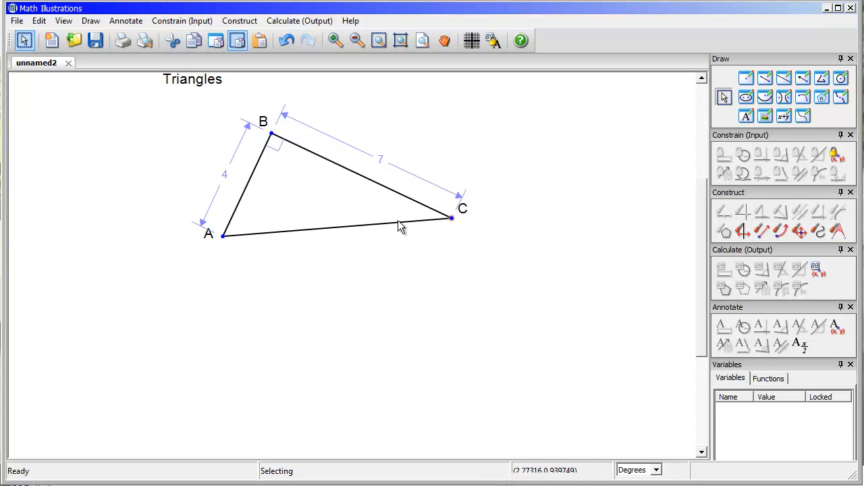
pyautogui.moveTo(225, 242); pyautogui.dragTo(225, 252)
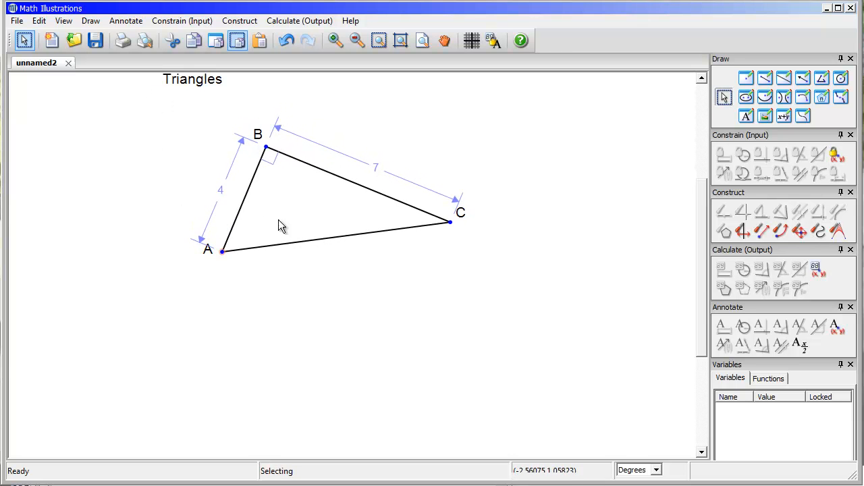
pyautogui.click(313, 241)
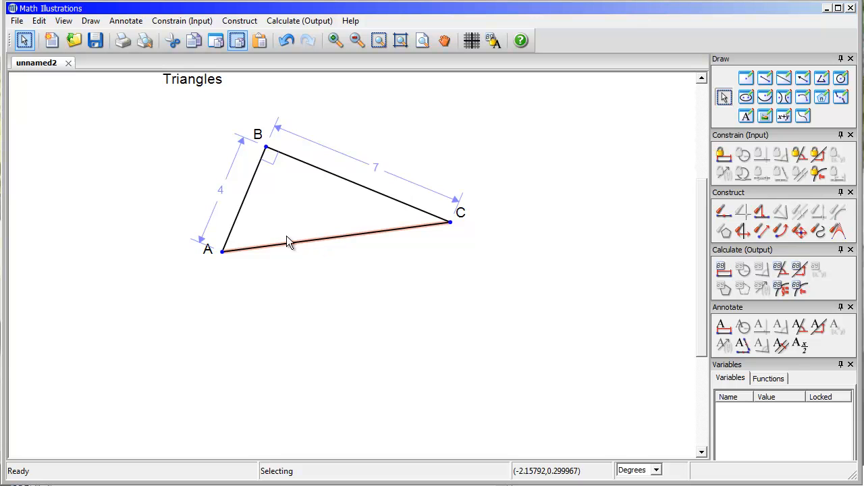
pyautogui.moveTo(266, 145)
pyautogui.mouseDown()
pyautogui.moveTo(275, 179)
pyautogui.moveTo(273, 138)
pyautogui.mouseUp()
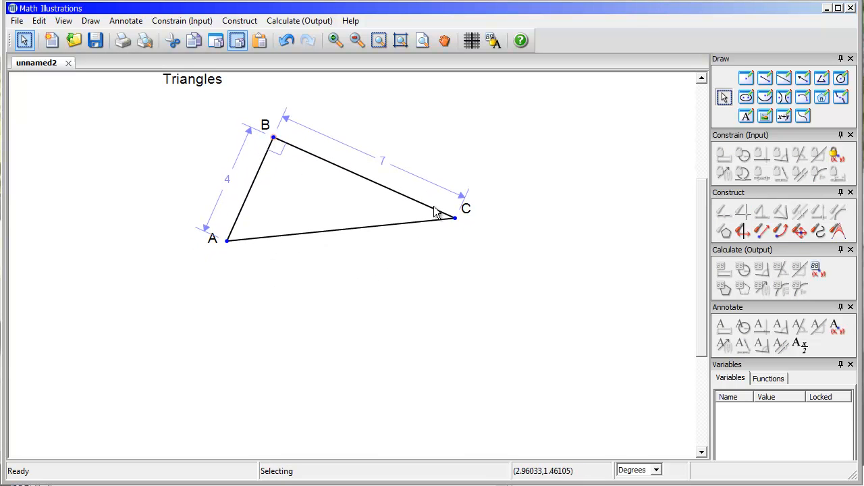
pyautogui.moveTo(454, 220); pyautogui.dragTo(457, 197)
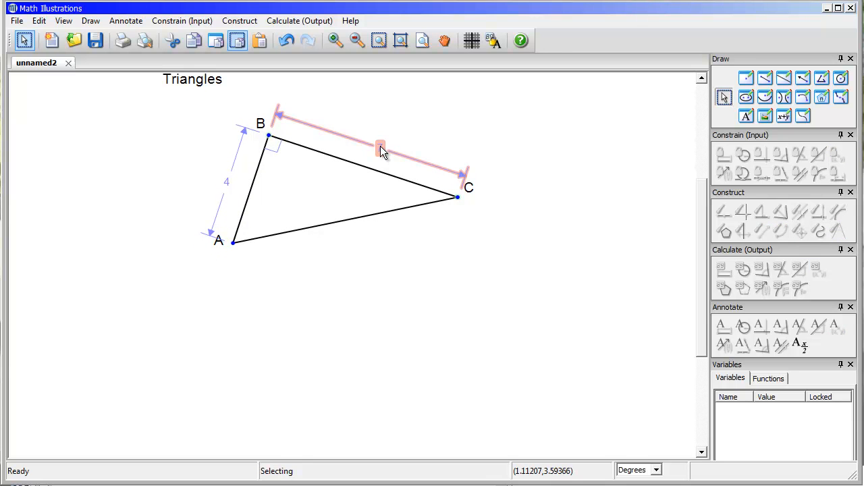
# Step: Set the length of side BC to 5 and reposition the triangle by vertex C
pyautogui.doubleClick(380, 150)
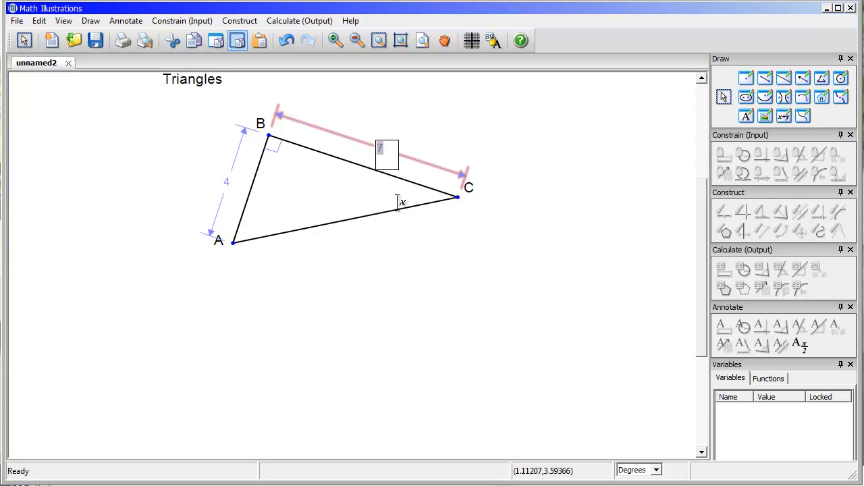
pyautogui.write('5')
pyautogui.press('Return')
pyautogui.moveTo(403, 181); pyautogui.dragTo(443, 196)
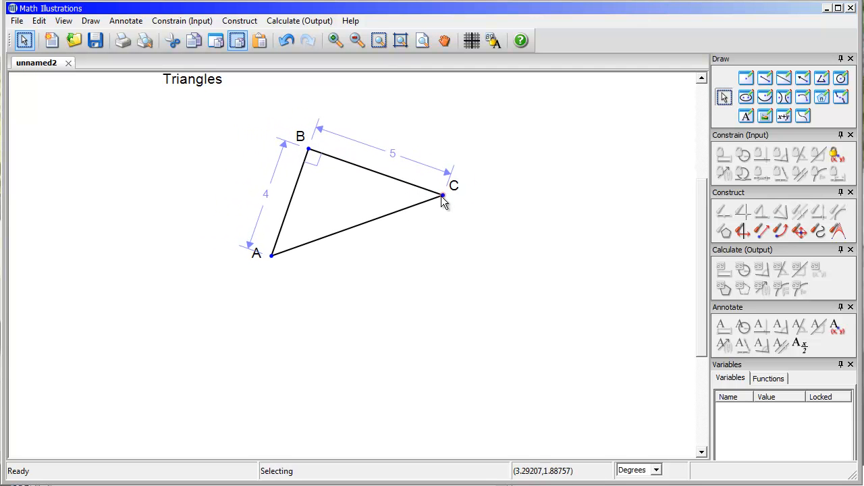
# Step: Annotate hypotenuse AC with a length dimension labelled x=?
pyautogui.click(351, 227)
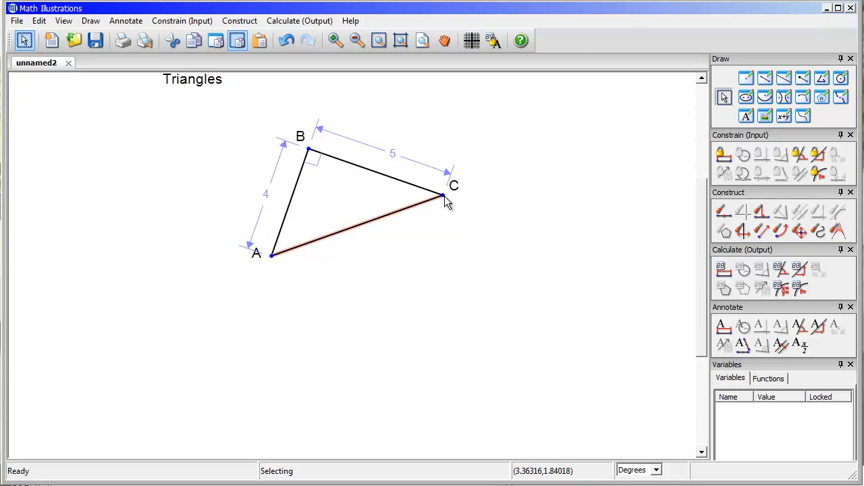
pyautogui.click(726, 333)
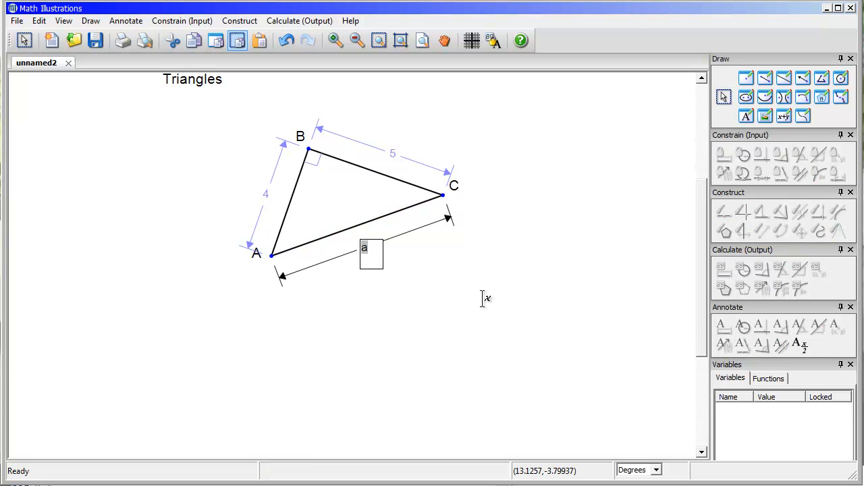
pyautogui.write('x=?')
pyautogui.press('Escape')
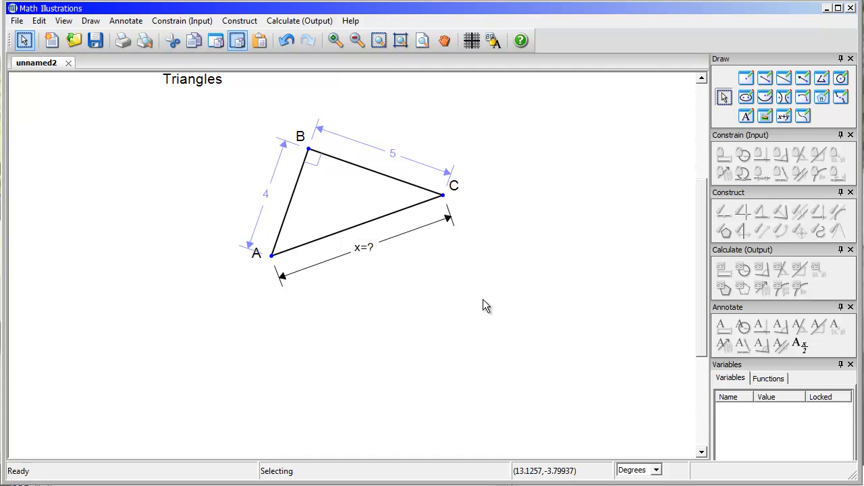
# Step: Move the Triangles title to just above the triangle and shrink its text box
pyautogui.moveTo(208, 84); pyautogui.dragTo(291, 109)
pyautogui.moveTo(408, 123); pyautogui.dragTo(356, 113)
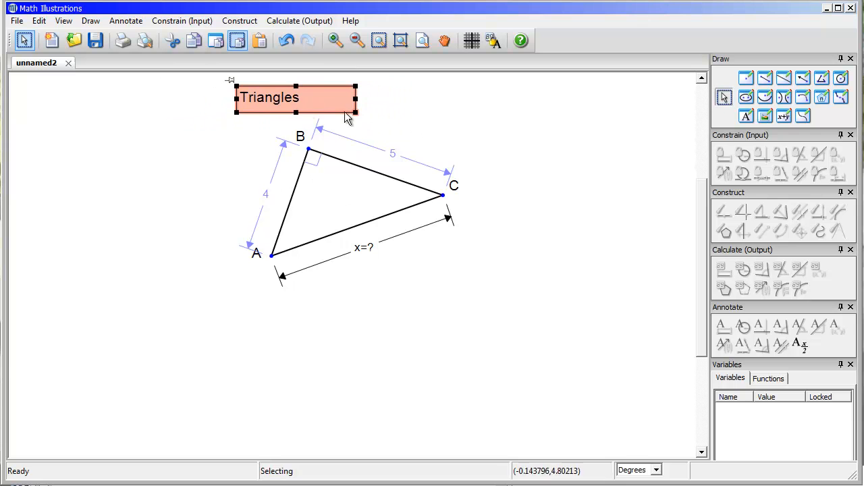
# Step: Copy the region enclosing the title and triangle, switch to Microsoft Word and paste it below the equation in Algebra quiz.docx
pyautogui.click(237, 42)
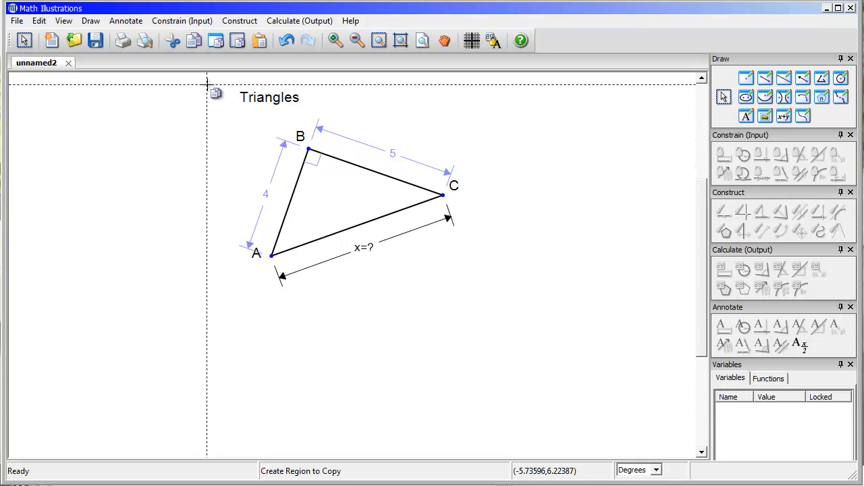
pyautogui.moveTo(207, 84); pyautogui.dragTo(490, 298)
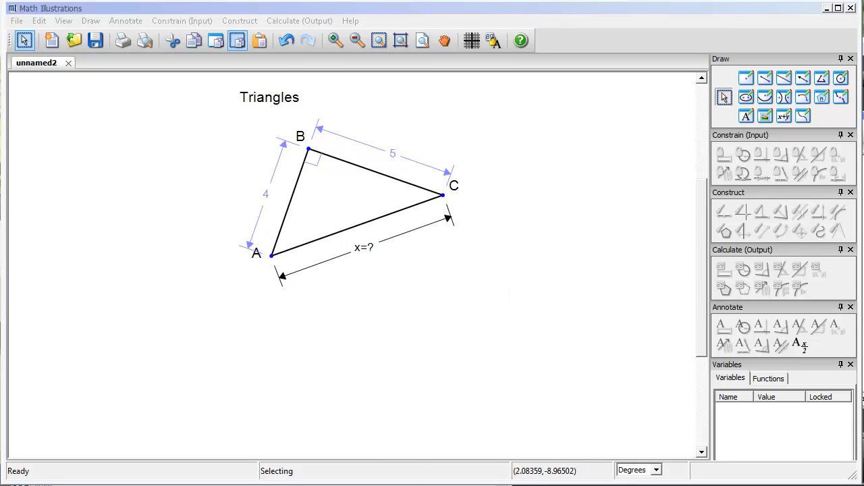
pyautogui.hotkey('alt', 'Tab')
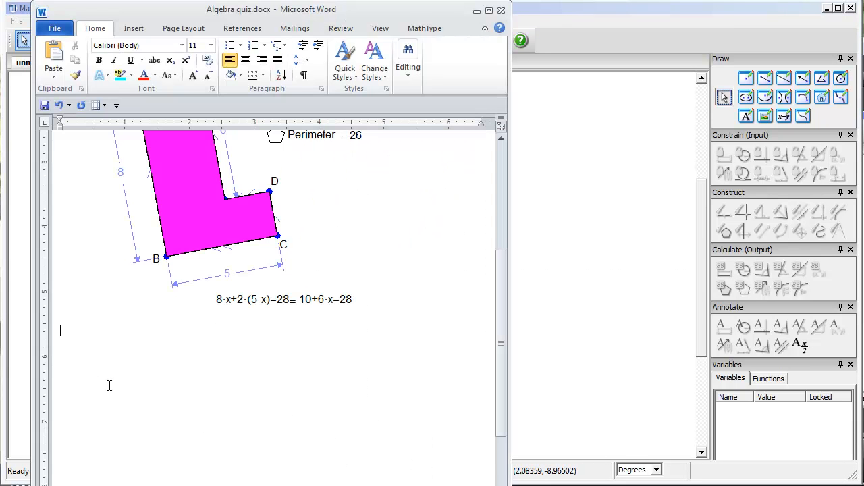
pyautogui.click(72, 341)
pyautogui.hotkey('ctrl', 'v')
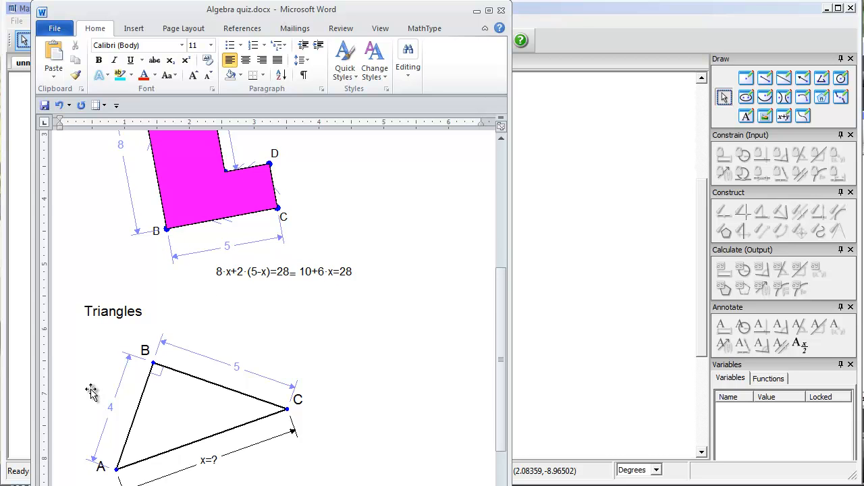